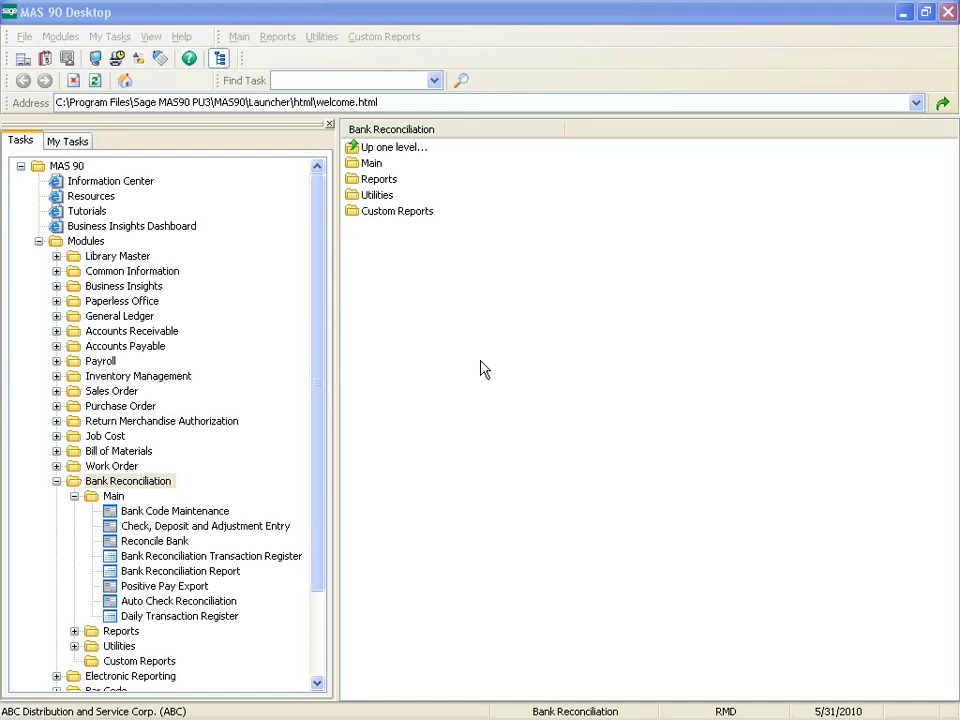
Select the Check, Deposit and Adjustment Entry task under Bank Reconciliation > Main.
{"action": "left_click", "coordinate": [120, 528]}
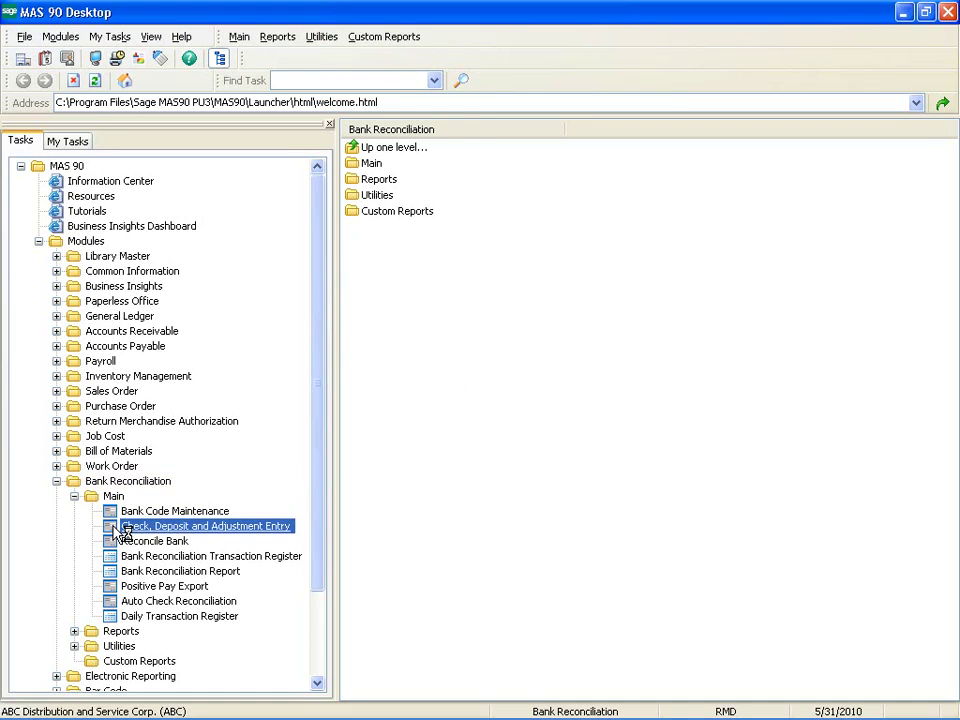
For bank A, enter check 001732 with the payee's name and 30.00 amount, cleared and selected for G/L posting.
{"action": "double_click", "coordinate": [120, 528]}
{"action": "left_click", "coordinate": [198, 194]}
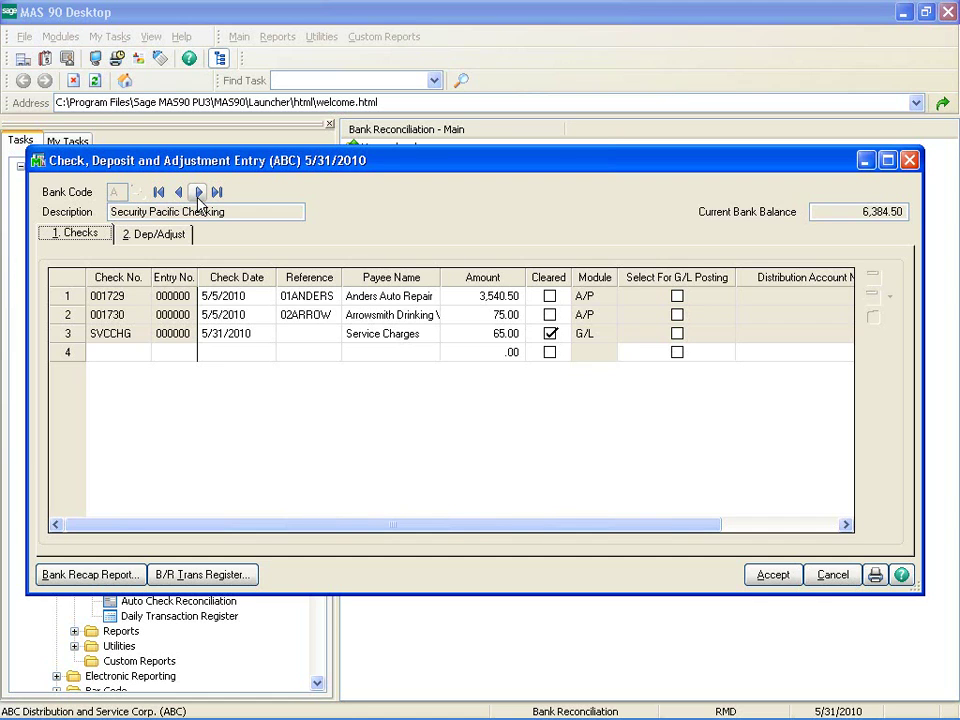
{"action": "left_click", "coordinate": [104, 354]}
{"action": "type", "text": "1732"}
{"action": "key", "text": "Tab"}
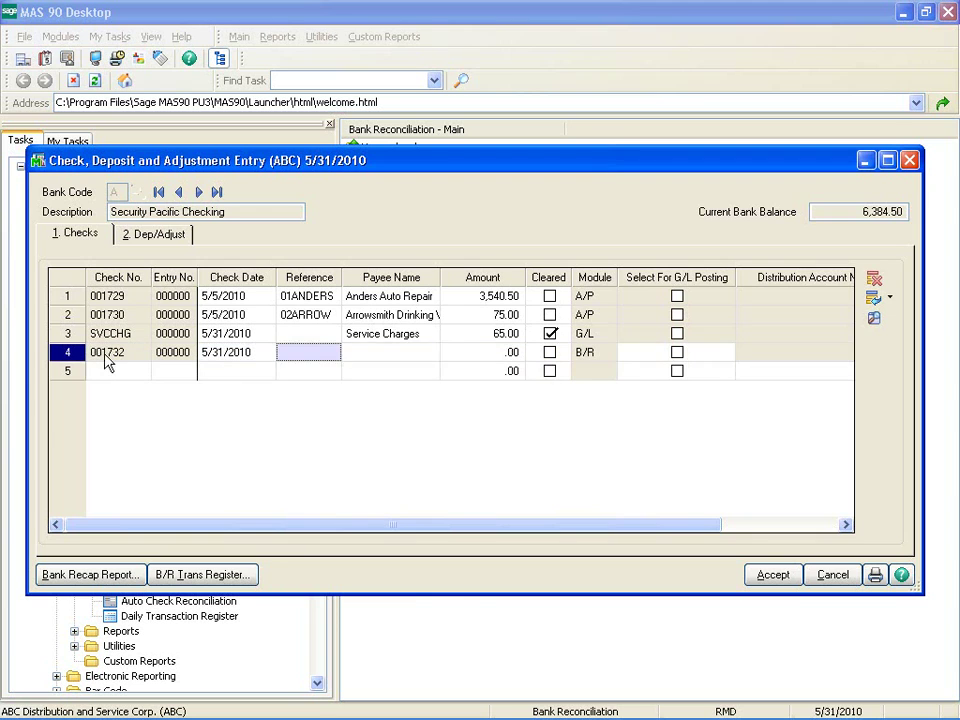
{"action": "key", "text": "Tab"}
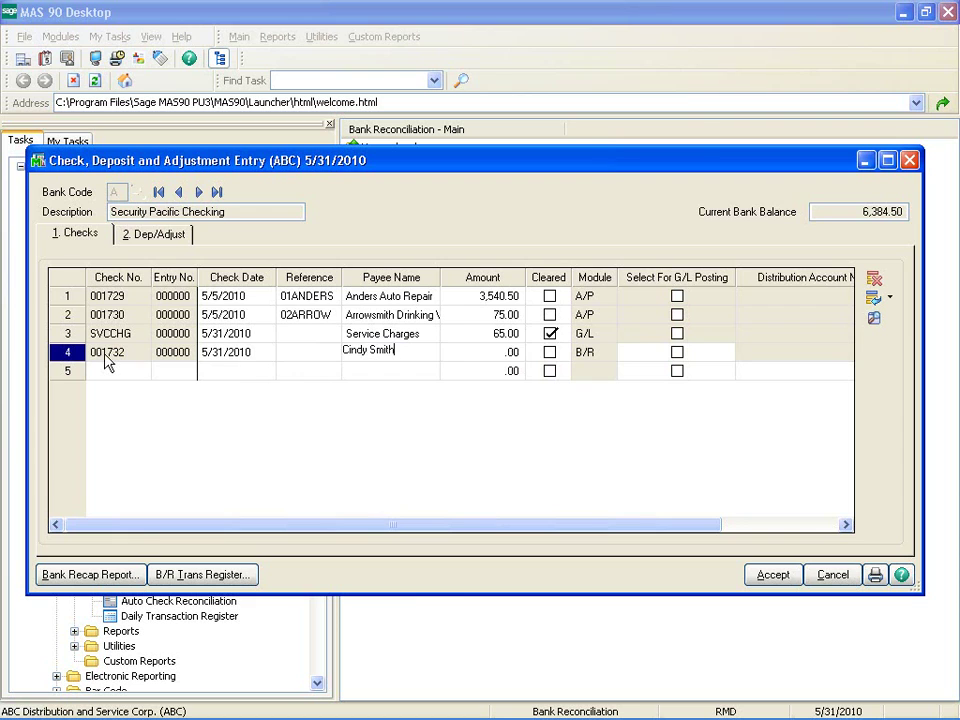
{"action": "key", "text": "Tab"}
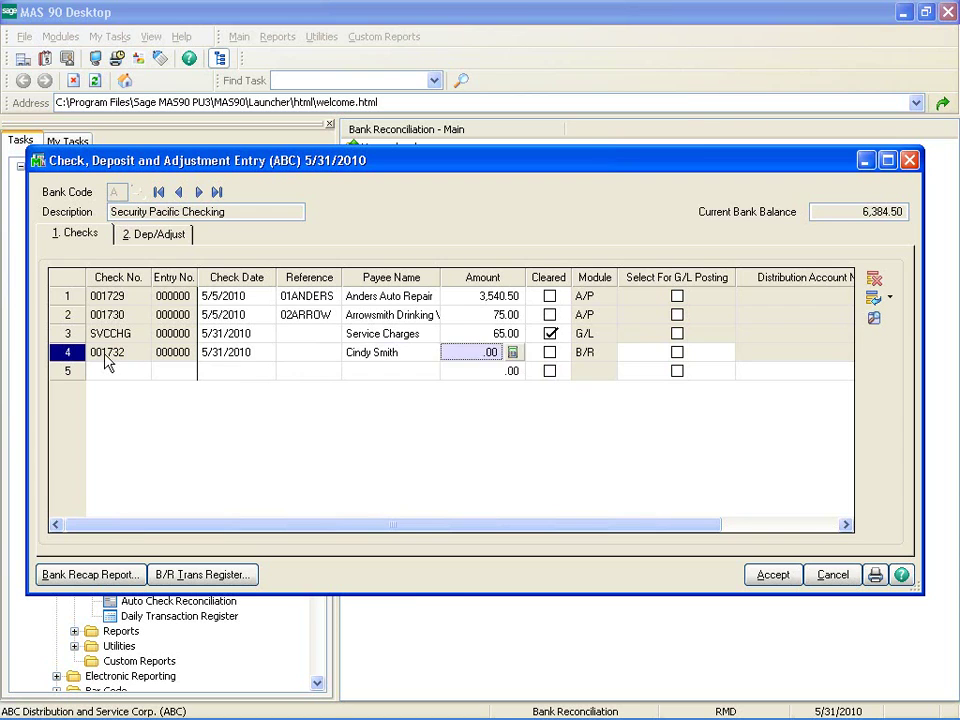
{"action": "type", "text": "30"}
{"action": "key", "text": "Tab"}
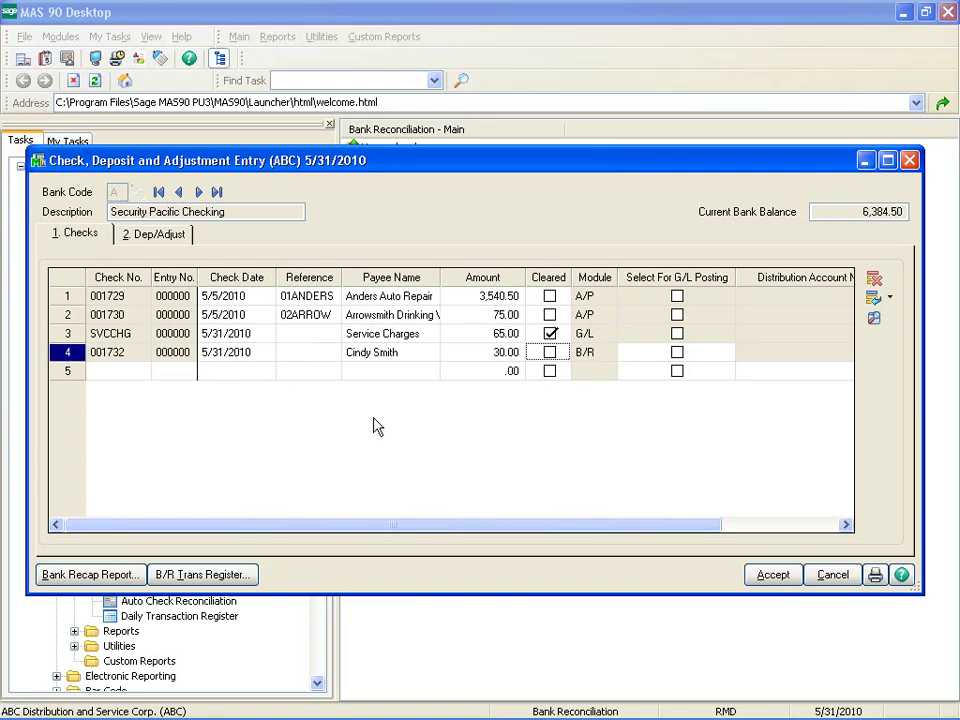
{"action": "left_click", "coordinate": [549, 355]}
{"action": "left_click", "coordinate": [677, 356]}
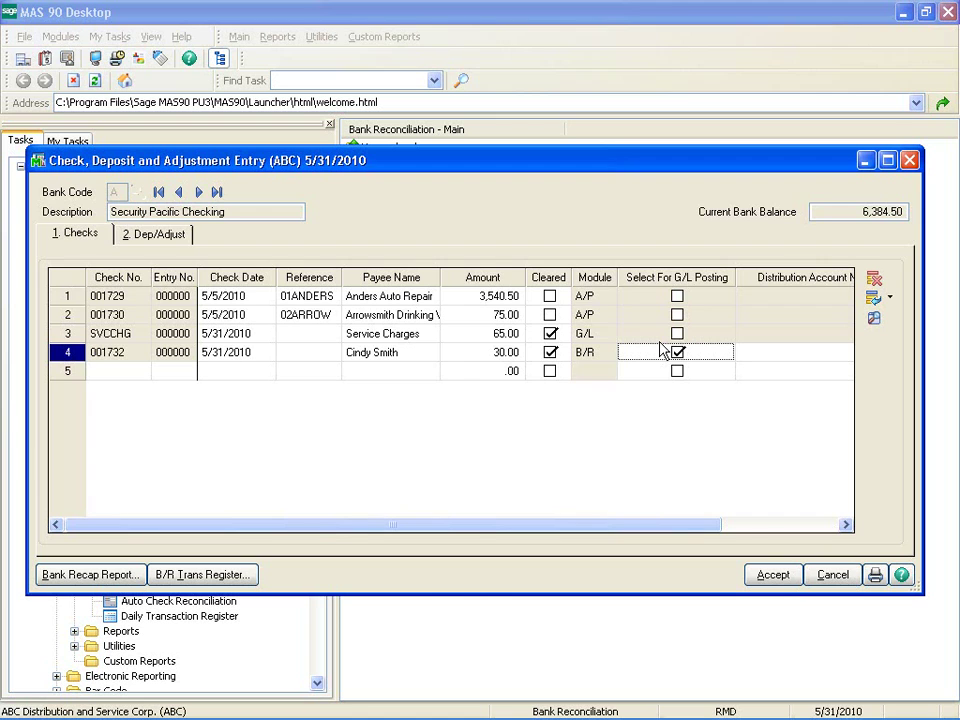
Distribute check 001732 to account 960-00-04 with comment 'Petty Cash', then show the Dep/Adjust page.
{"action": "key", "text": "Tab"}
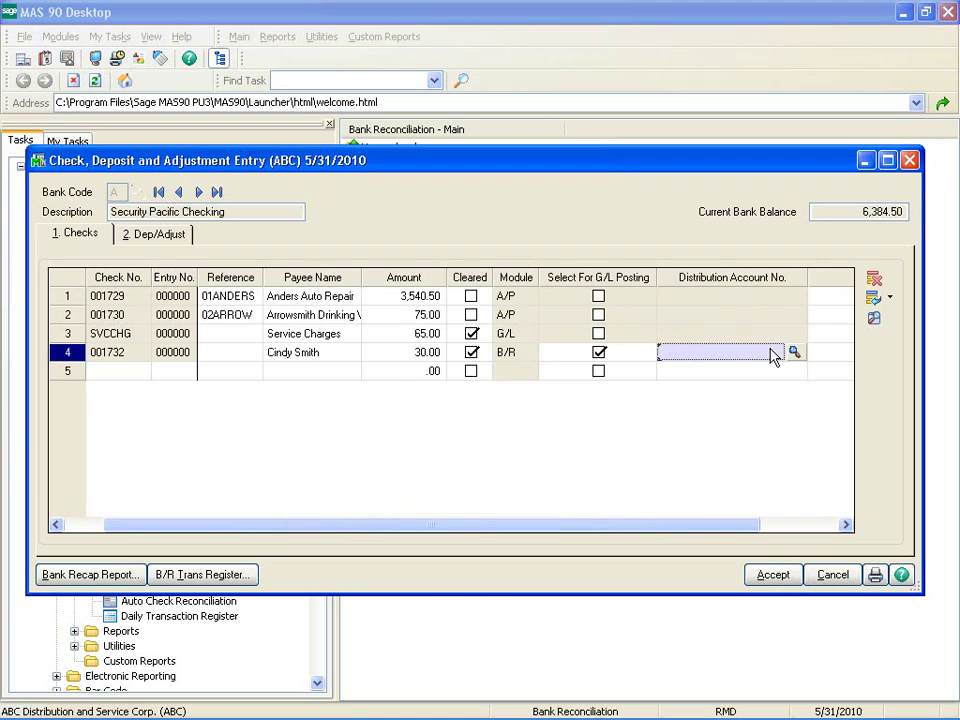
{"action": "left_click", "coordinate": [795, 353]}
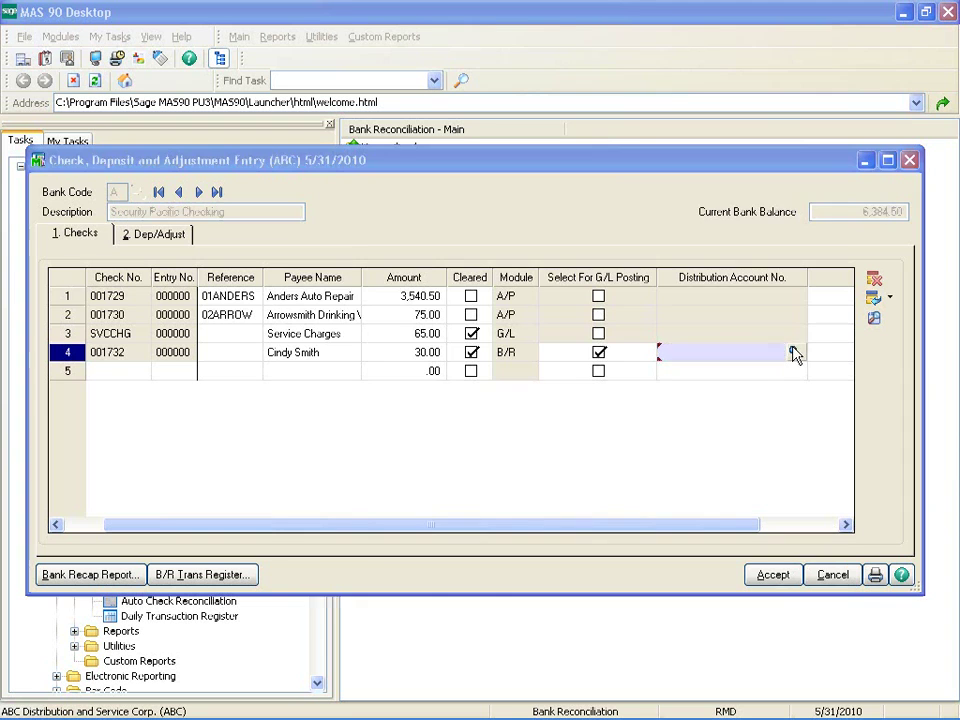
{"action": "left_click", "coordinate": [602, 434]}
{"action": "double_click", "coordinate": [602, 434]}
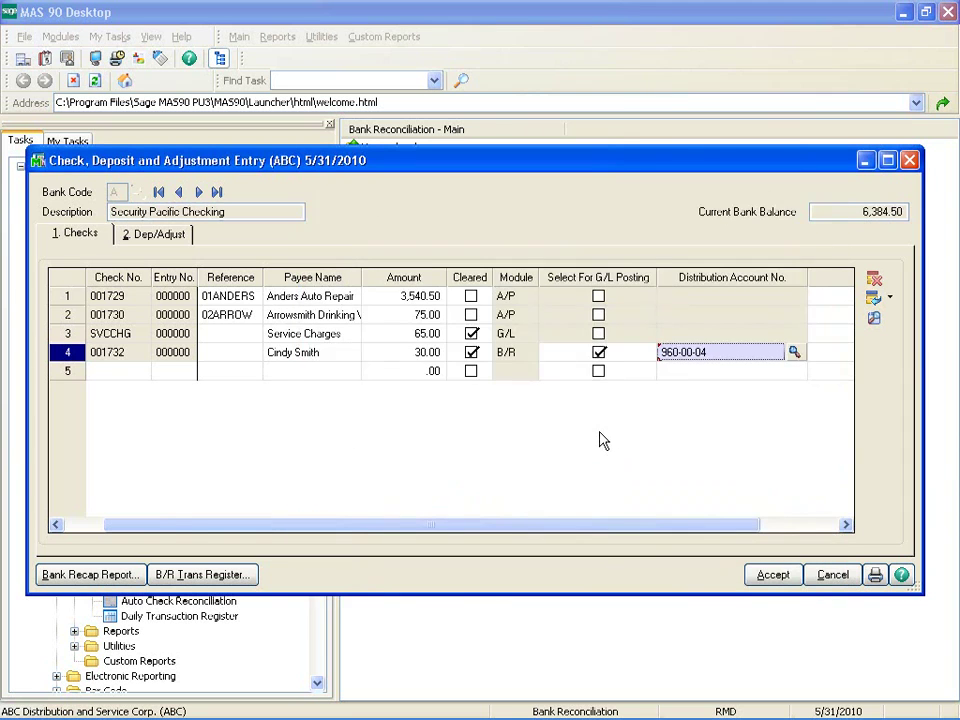
{"action": "key", "text": "Tab"}
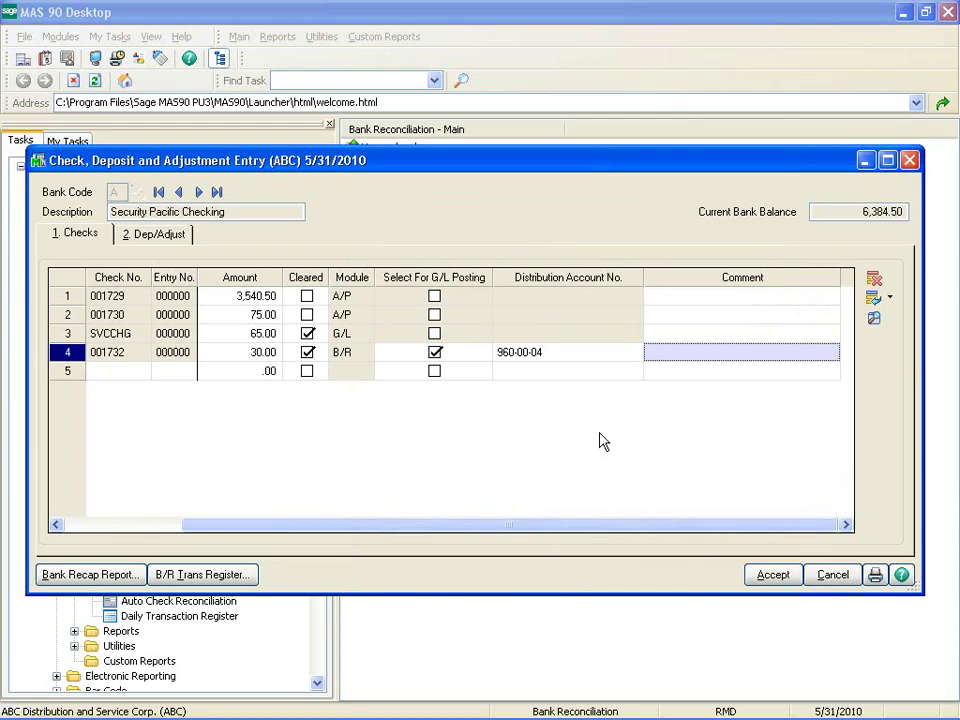
{"action": "type", "text": "Pe"}
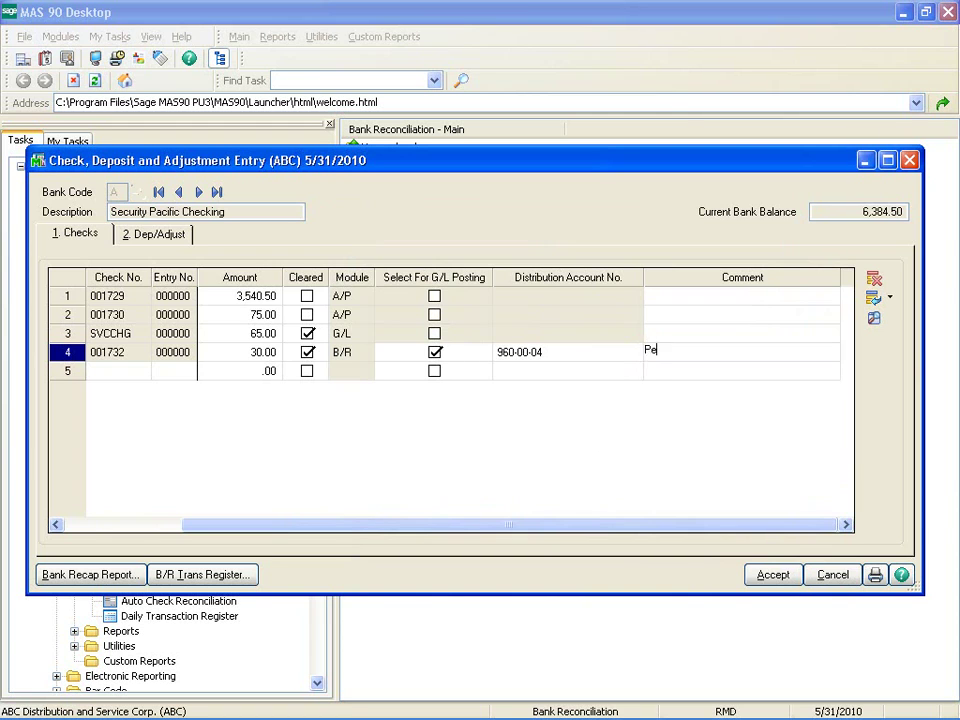
{"action": "type", "text": "tty Cash"}
{"action": "left_click", "coordinate": [163, 234]}
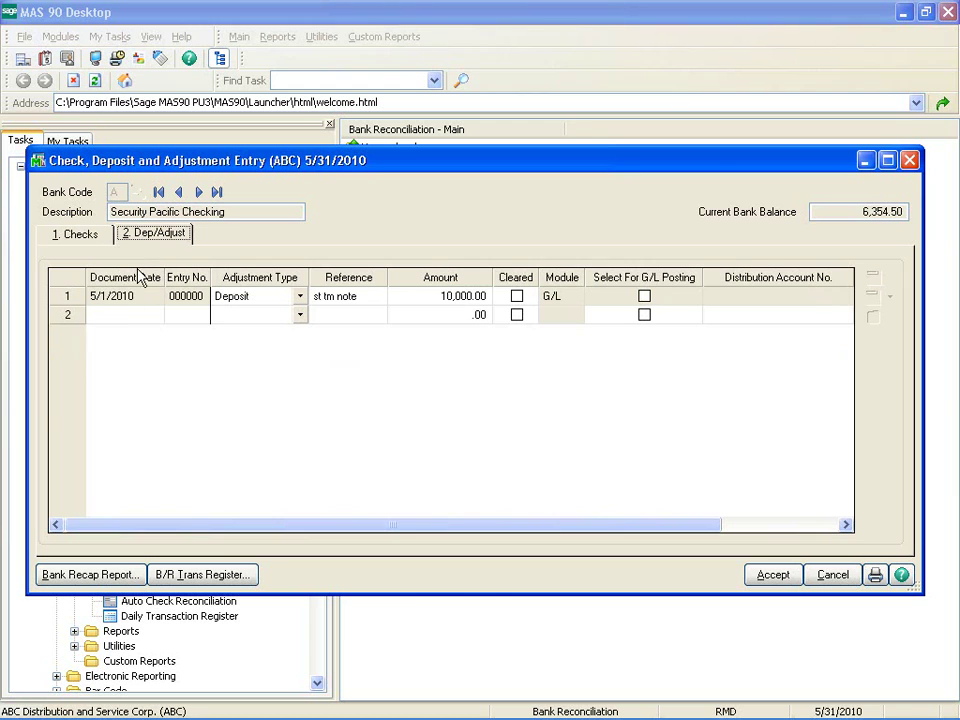
Add an Interest Earned adjustment dated 5/31/10 for 52.00 in row 2.
{"action": "left_click", "coordinate": [99, 313]}
{"action": "type", "text": "5/"}
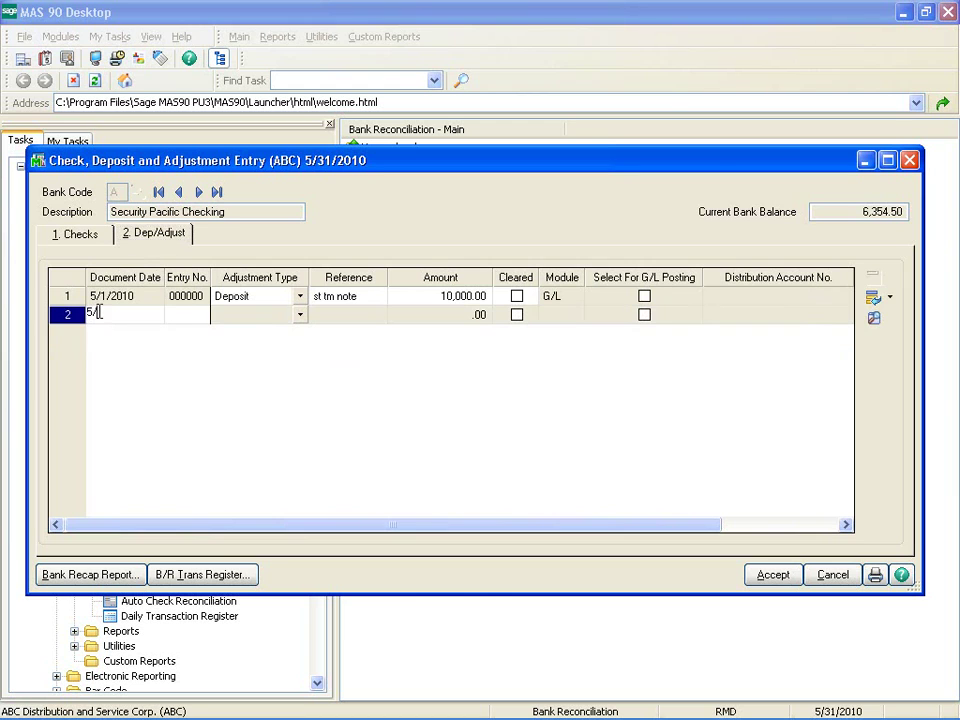
{"action": "type", "text": "31/10"}
{"action": "key", "text": "Tab"}
{"action": "key", "text": "Tab"}
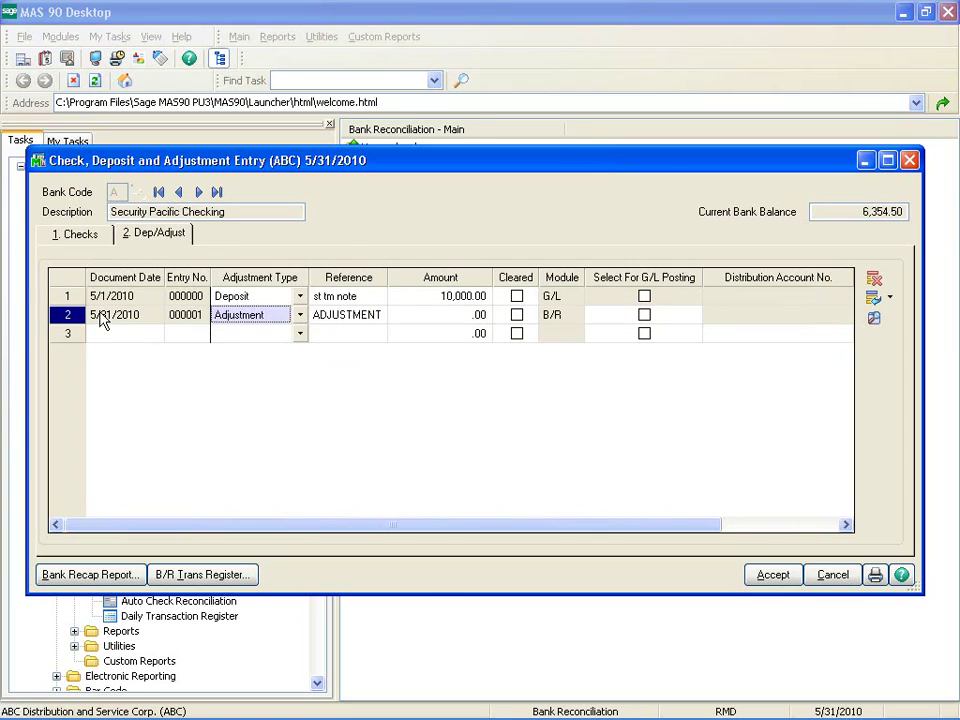
{"action": "left_click", "coordinate": [300, 314]}
{"action": "left_click", "coordinate": [260, 366]}
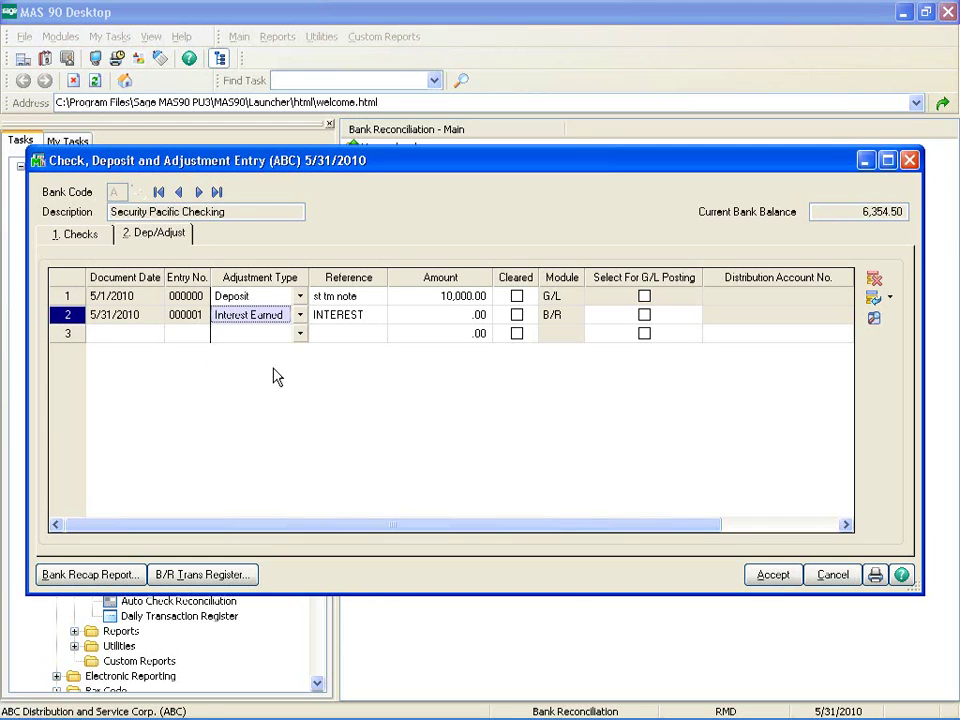
{"action": "left_click", "coordinate": [474, 315]}
{"action": "type", "text": ".52"}
{"action": "key", "text": "Tab"}
Mark the interest adjustment cleared and selected for G/L posting, with distribution account 955-00-04.
{"action": "left_click", "coordinate": [517, 316]}
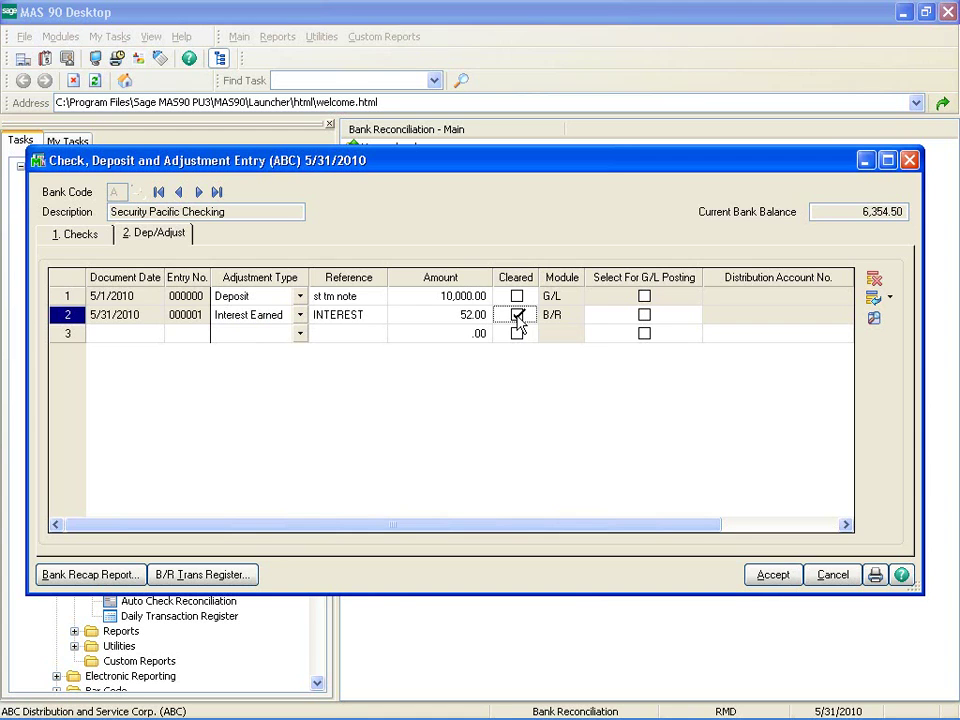
{"action": "left_click", "coordinate": [644, 316]}
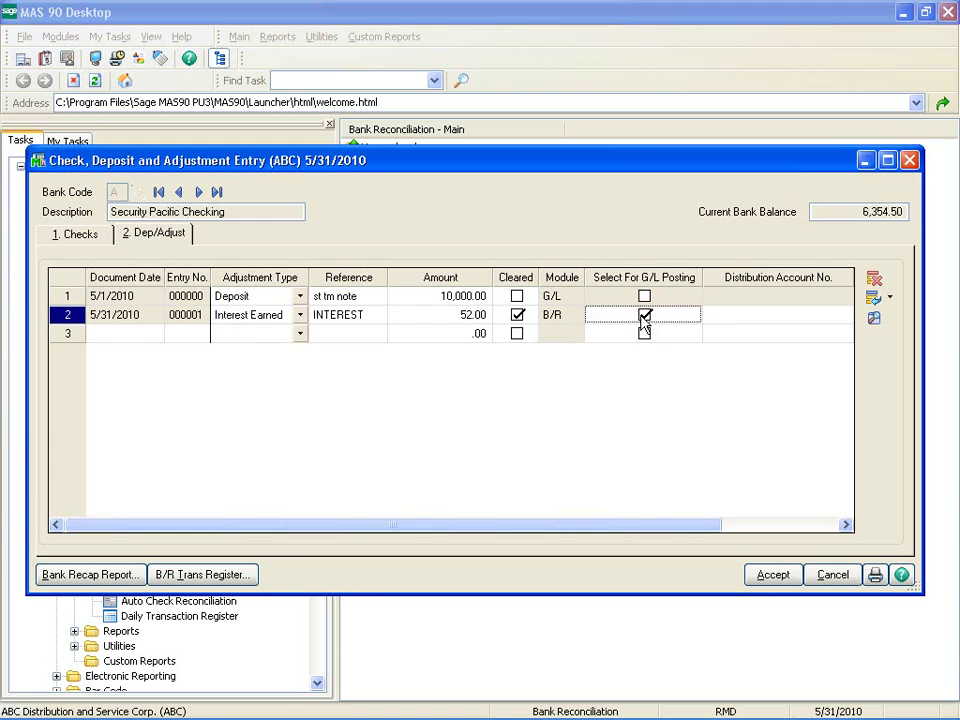
{"action": "left_click", "coordinate": [712, 316]}
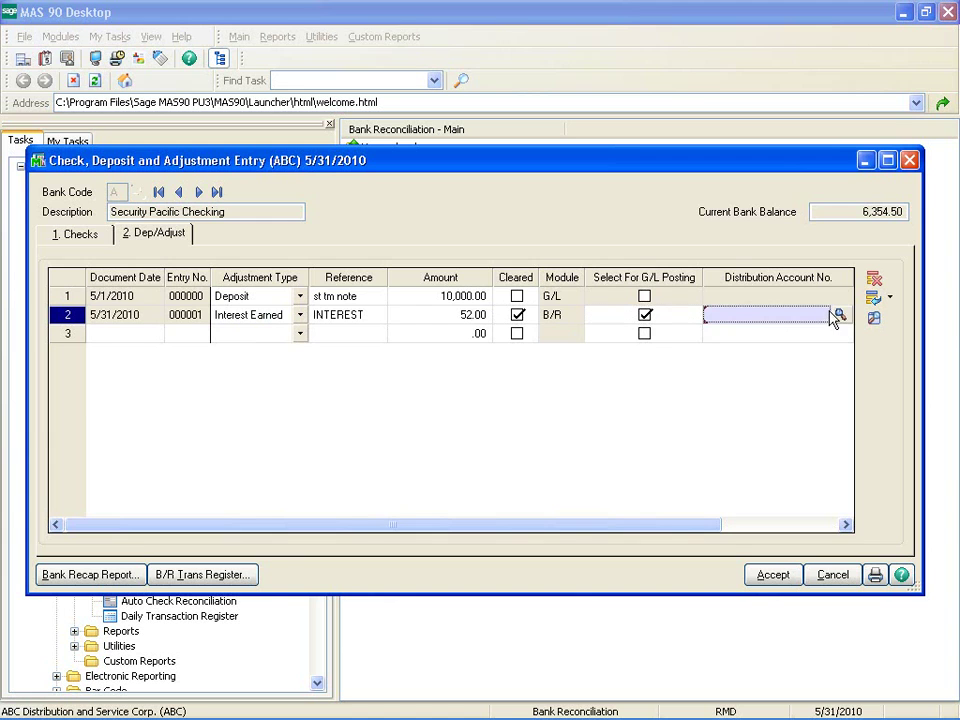
{"action": "left_click", "coordinate": [840, 316]}
{"action": "double_click", "coordinate": [350, 421]}
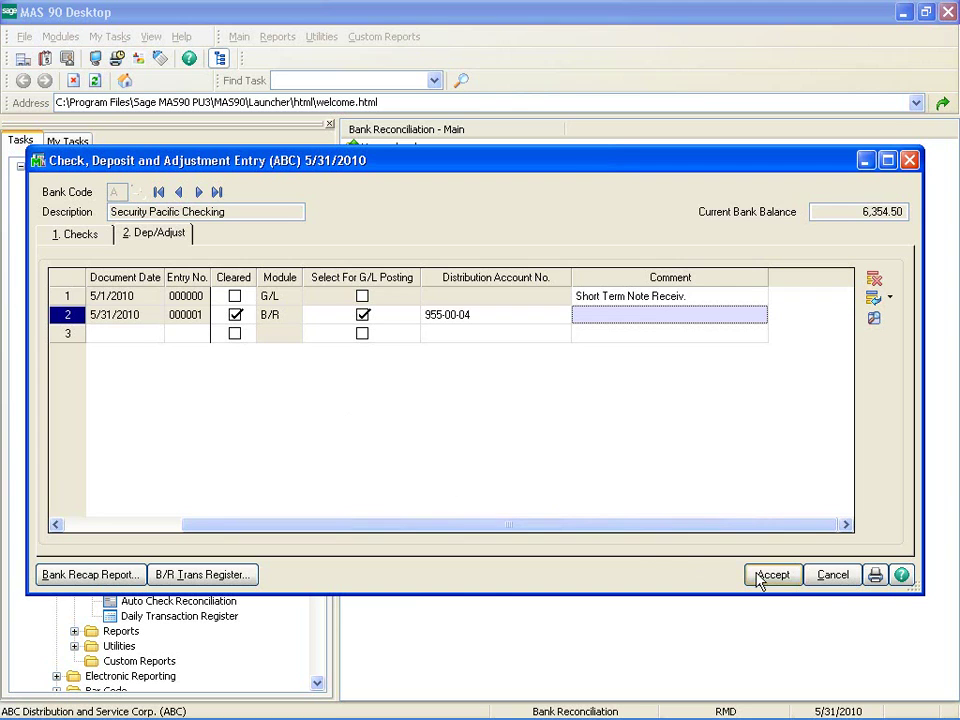
Save the entries, then preview the Bank Reconciliation Report for Bank Code equal to A and close it.
{"action": "left_click", "coordinate": [849, 582]}
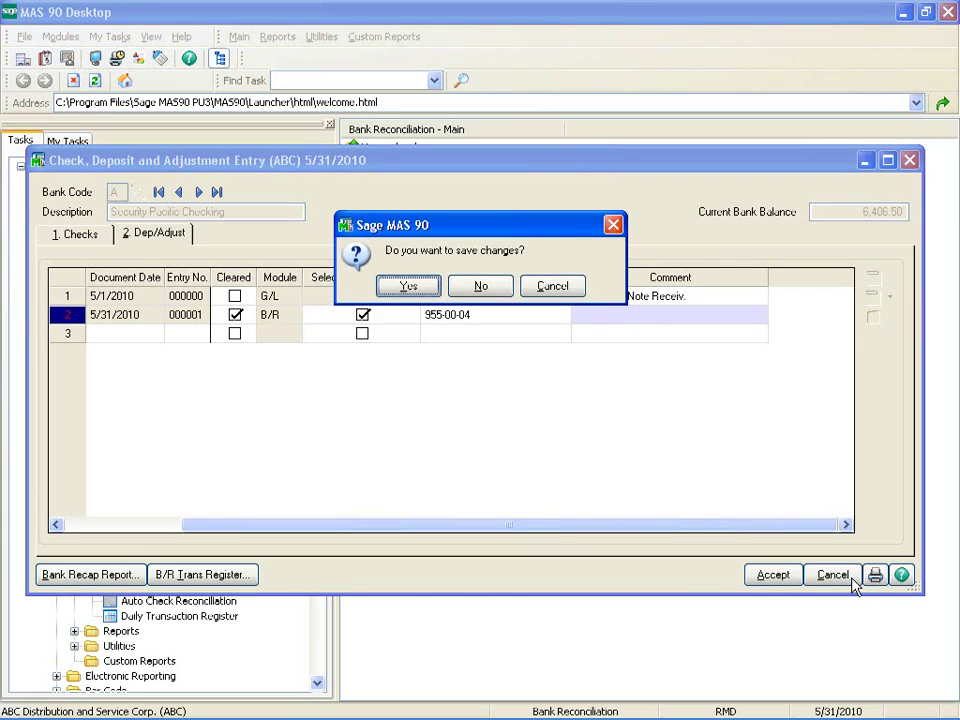
{"action": "left_click", "coordinate": [415, 292]}
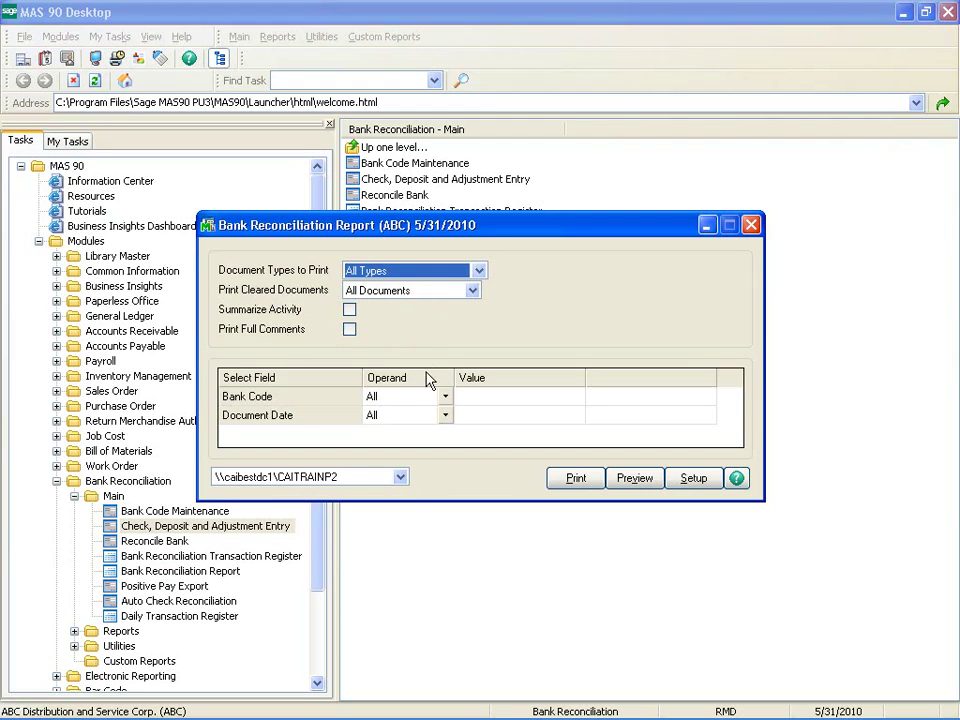
{"action": "left_click", "coordinate": [446, 396]}
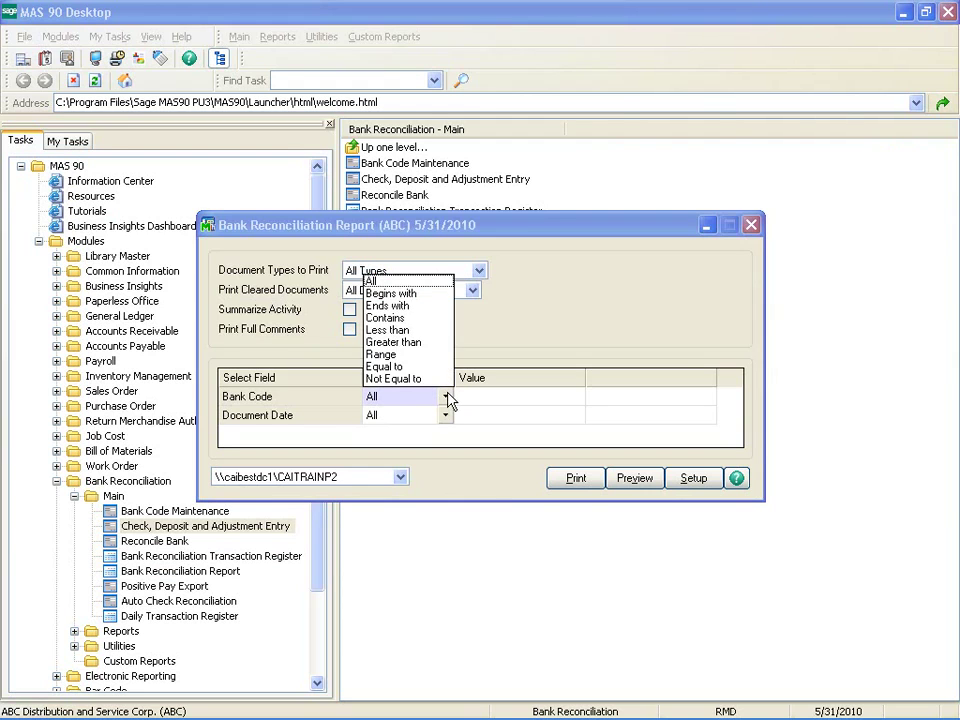
{"action": "left_click", "coordinate": [384, 366]}
{"action": "left_click", "coordinate": [519, 396]}
{"action": "type", "text": "A"}
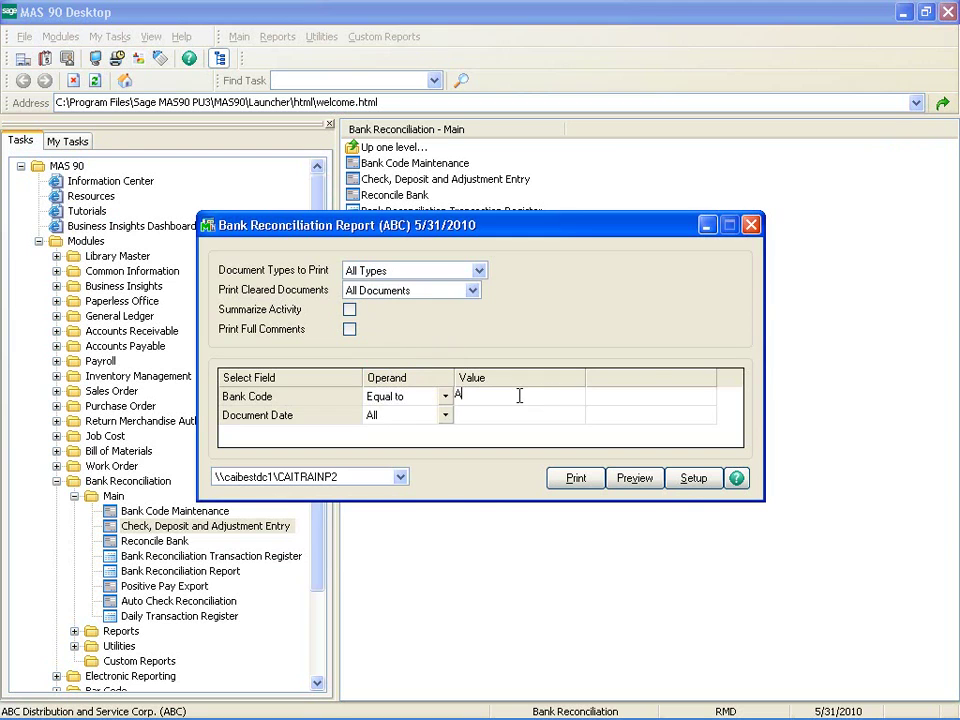
{"action": "key", "text": "Tab"}
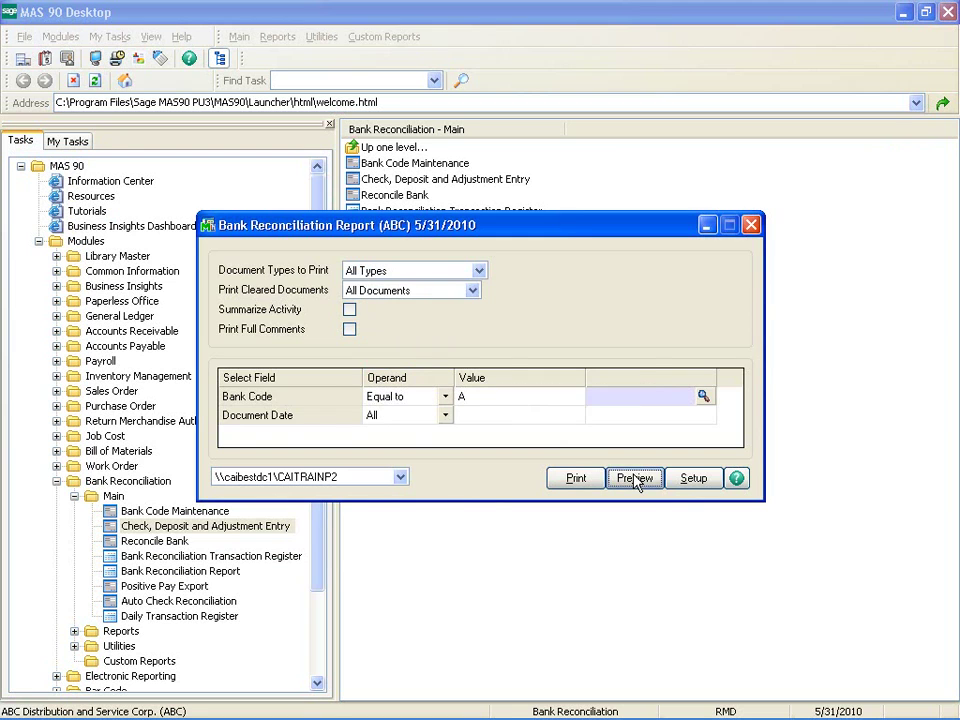
{"action": "left_click", "coordinate": [626, 477]}
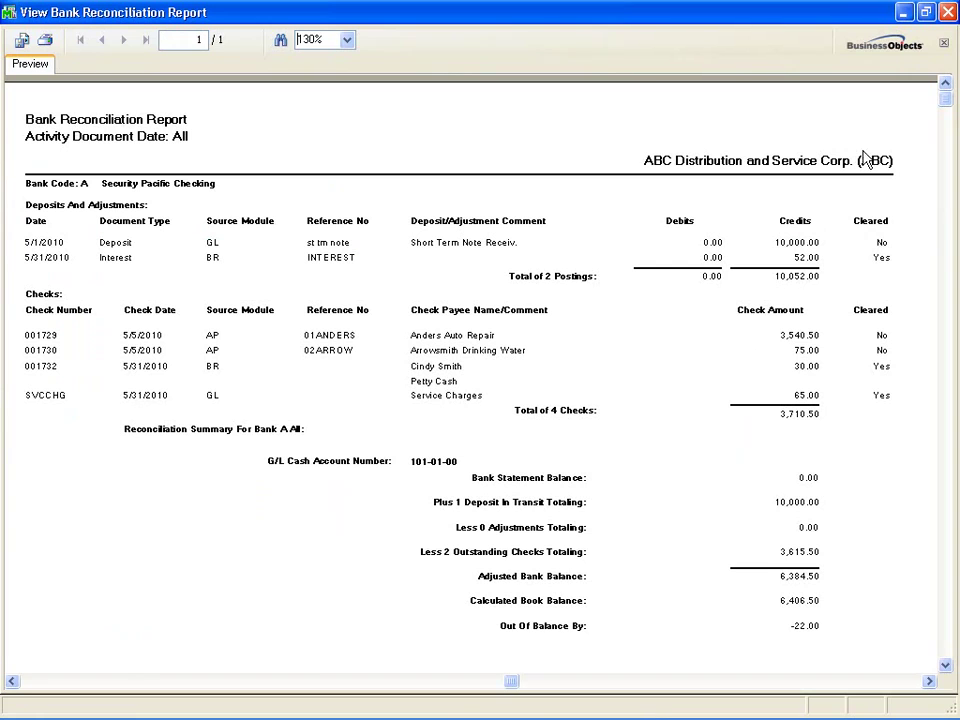
{"action": "left_click", "coordinate": [948, 13]}
{"action": "key", "text": "Escape"}
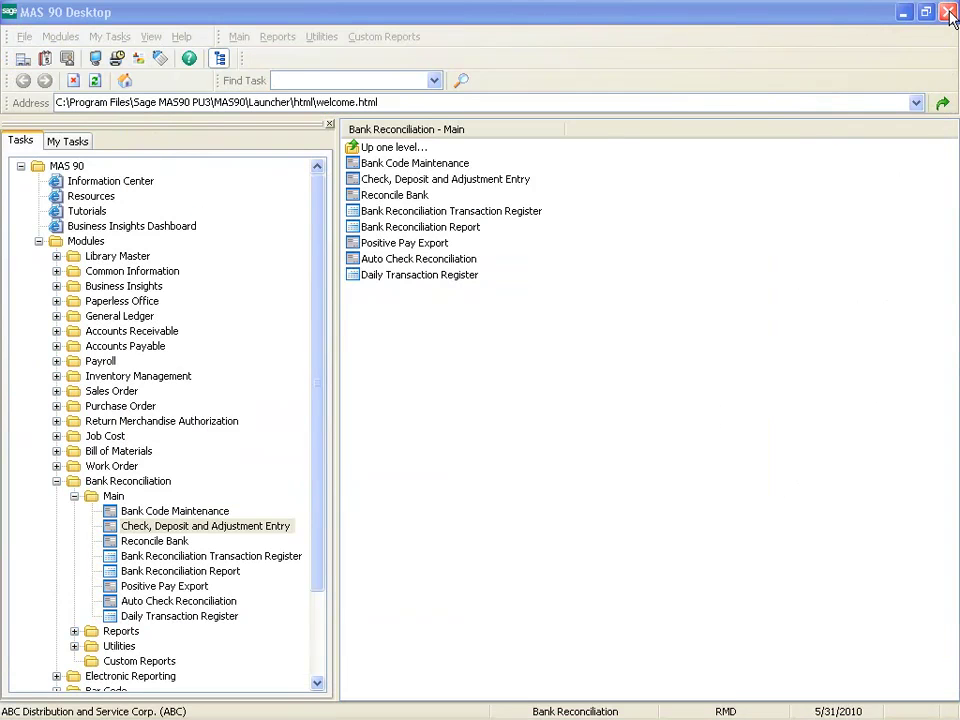
Review bank A's checks in Check, Deposit and Adjustment Entry, then open the B/R Transaction Register.
{"action": "left_click", "coordinate": [240, 526]}
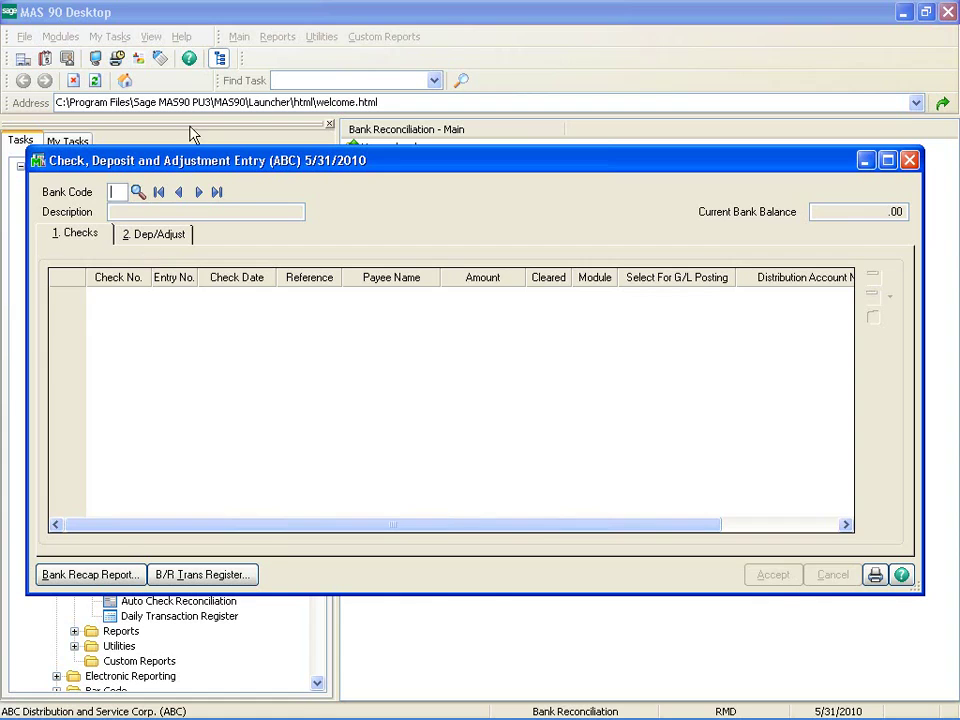
{"action": "left_click", "coordinate": [197, 192]}
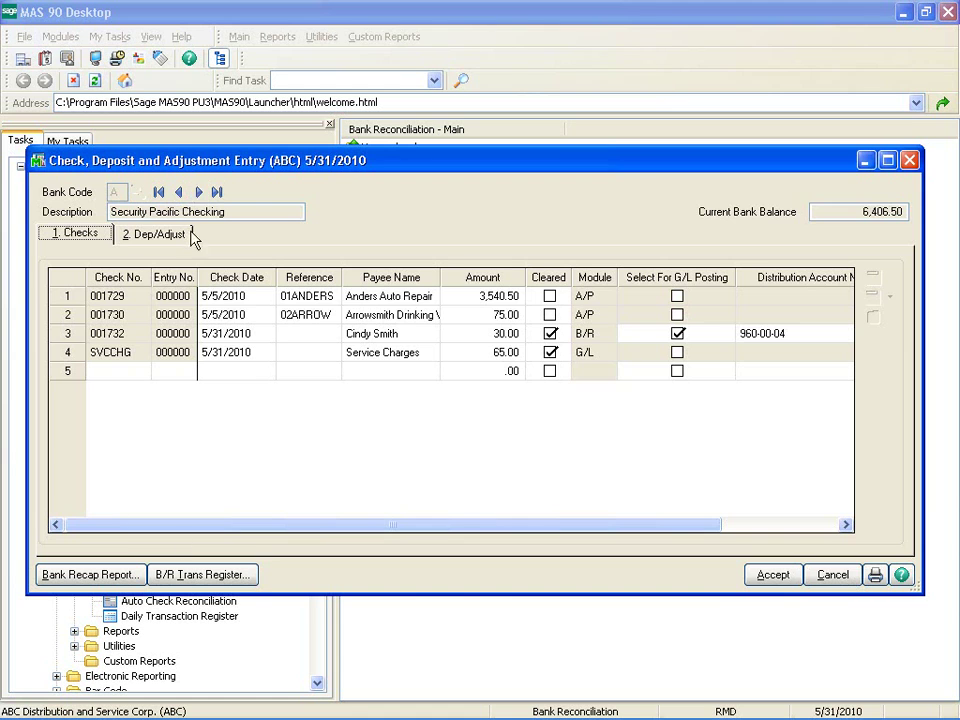
{"action": "left_click", "coordinate": [201, 574]}
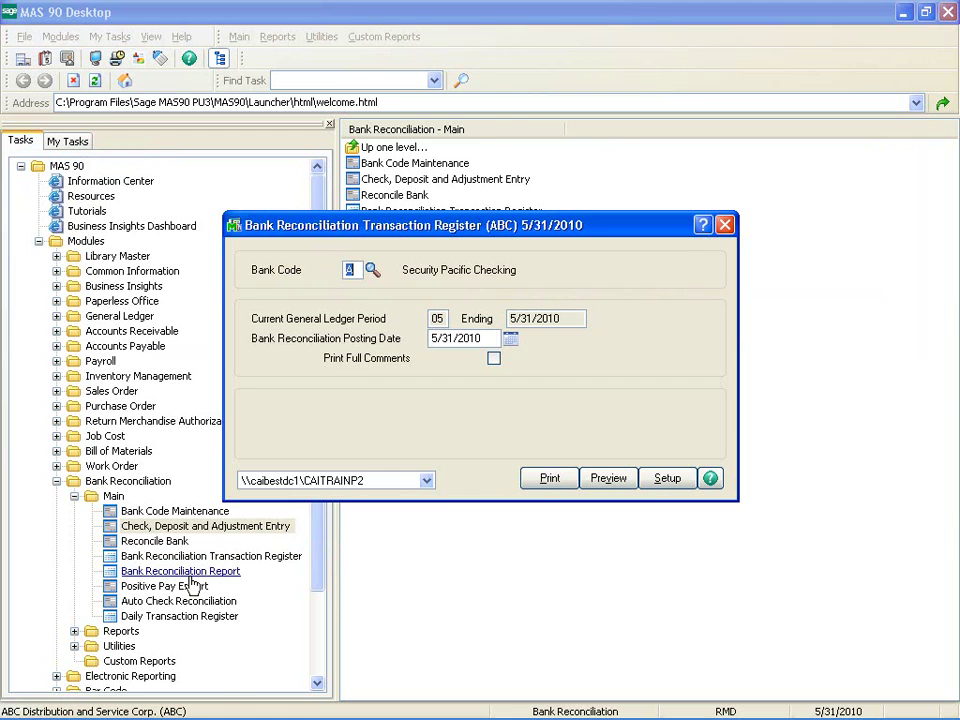
Preview transaction register BR-000001 for bank A, balanced at 52.00, and close the preview.
{"action": "left_click", "coordinate": [610, 481]}
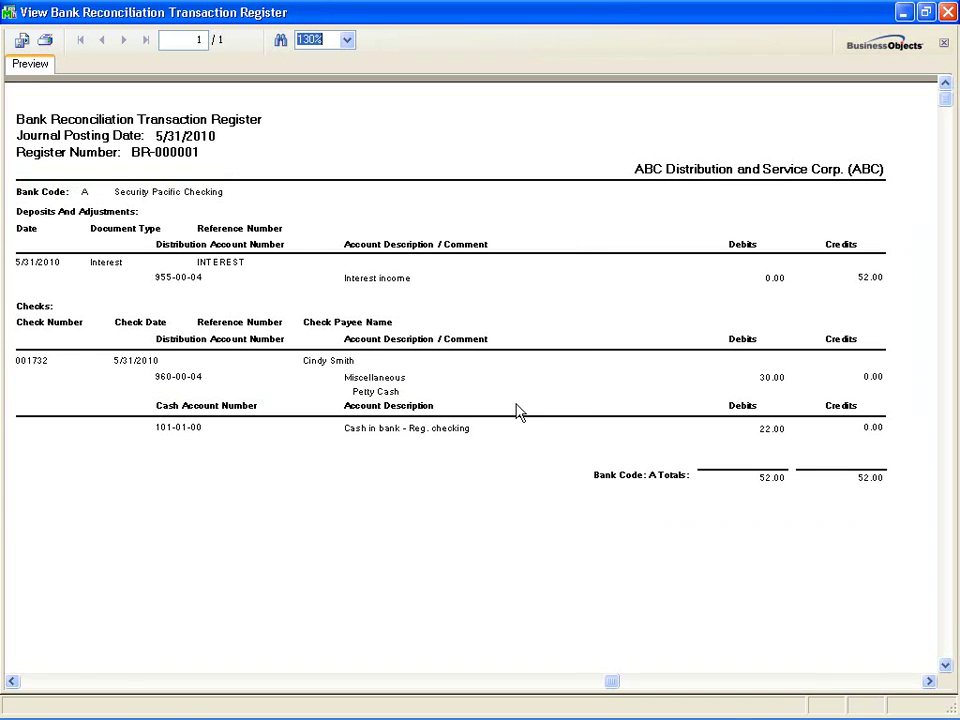
{"action": "left_click", "coordinate": [949, 13]}
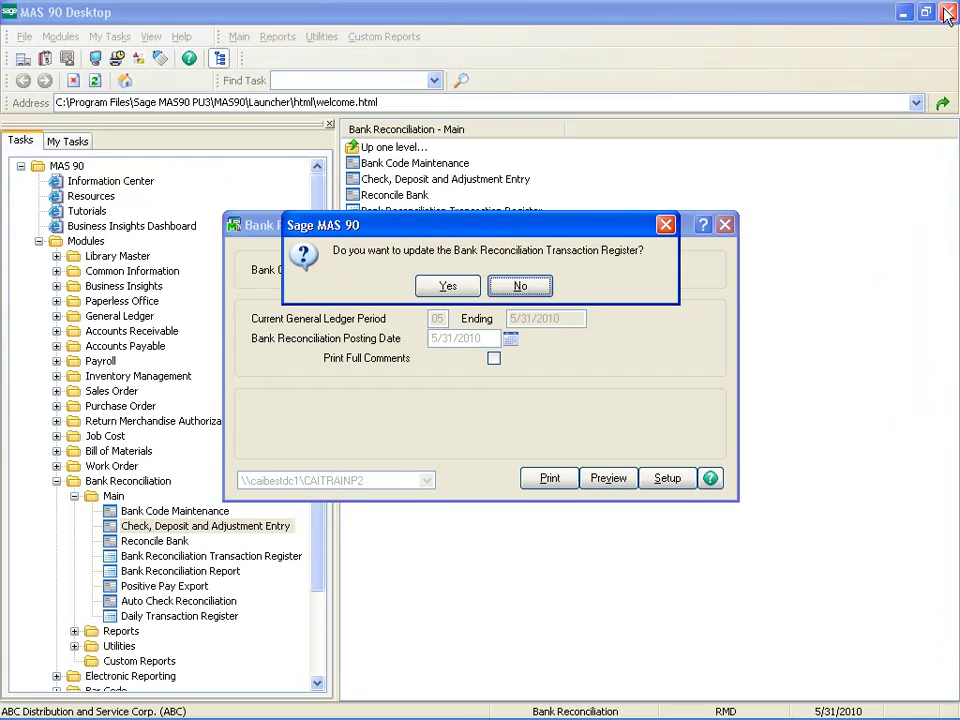
Update the transaction register, preview the Daily Transaction Register, and confirm its update.
{"action": "left_click", "coordinate": [460, 288]}
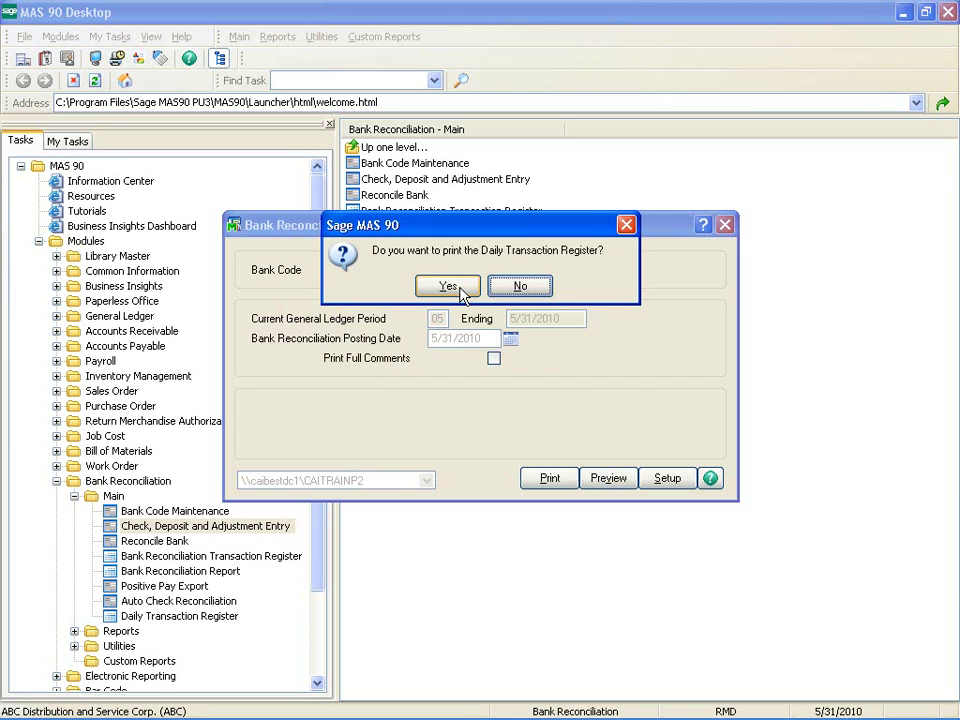
{"action": "left_click", "coordinate": [458, 288]}
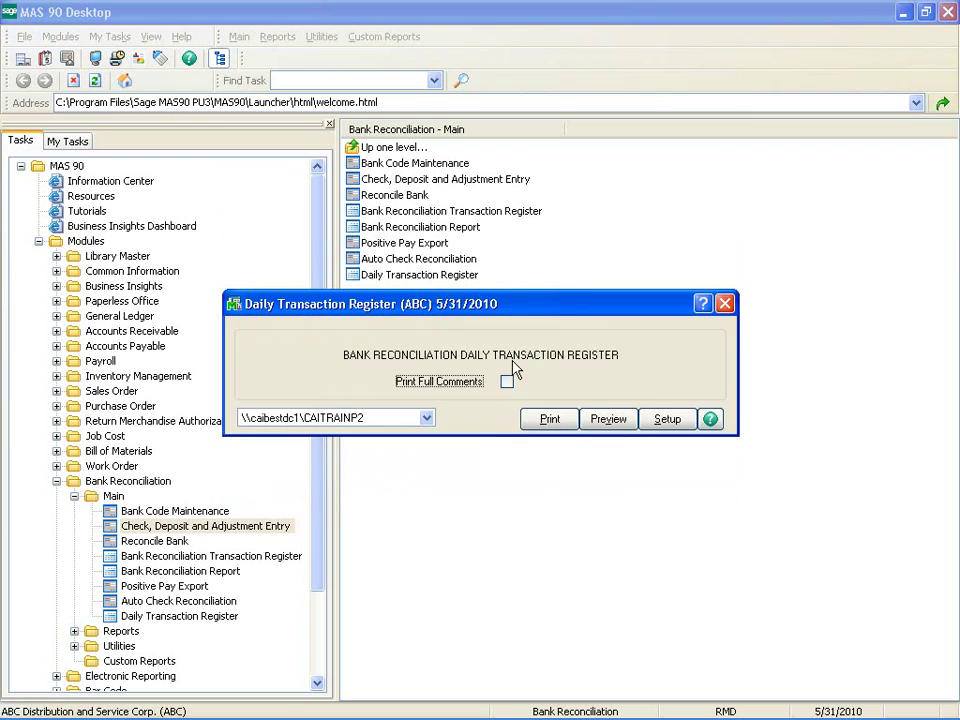
{"action": "left_click", "coordinate": [608, 419]}
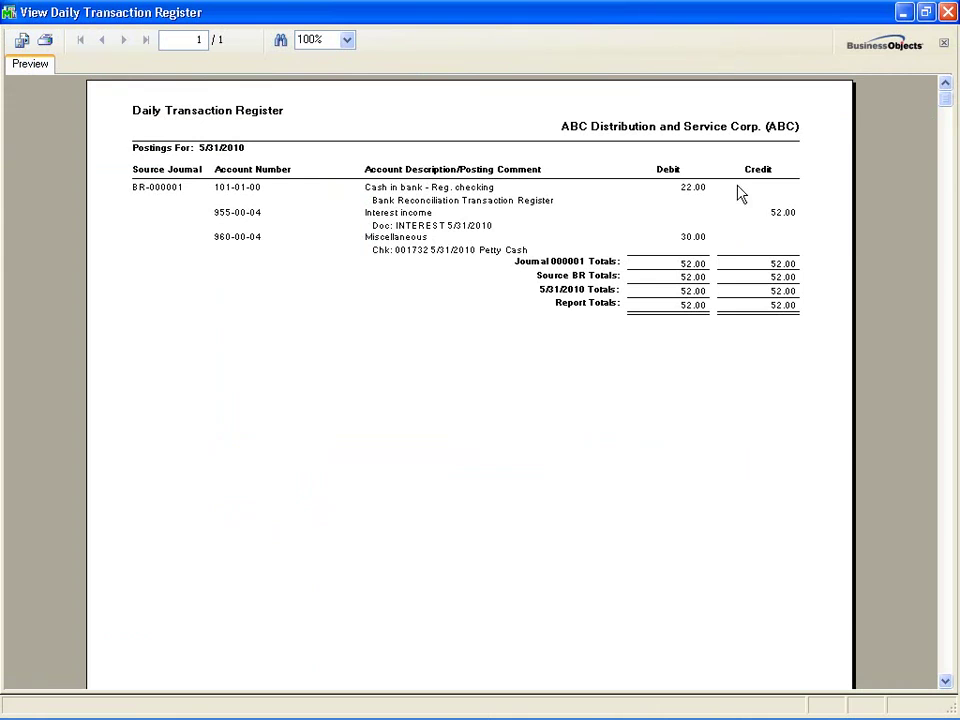
{"action": "left_click", "coordinate": [947, 12]}
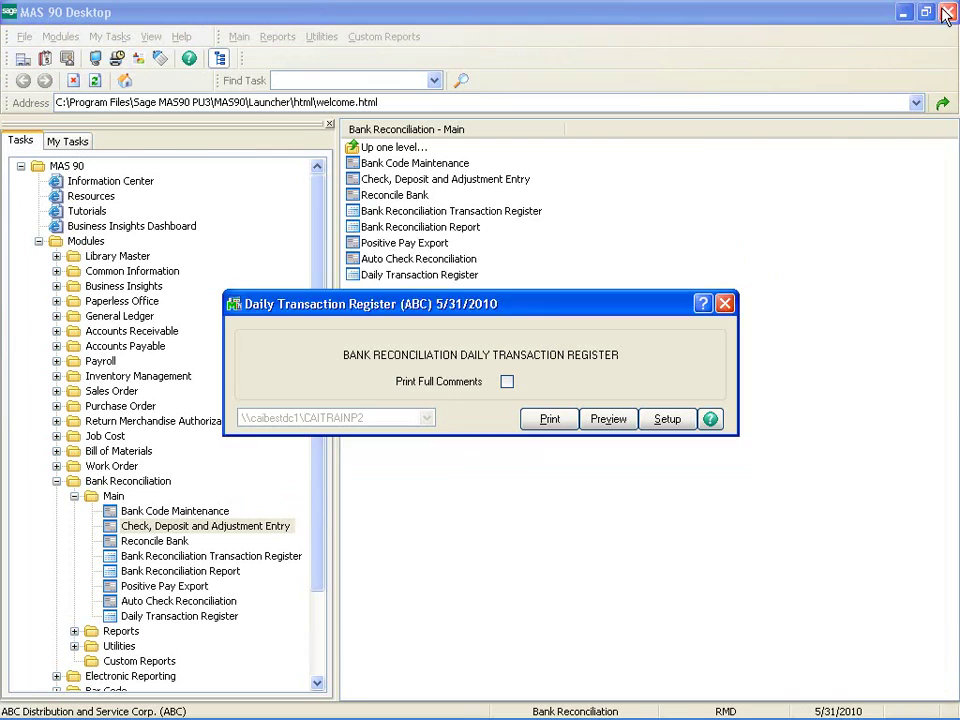
{"action": "left_click", "coordinate": [441, 286]}
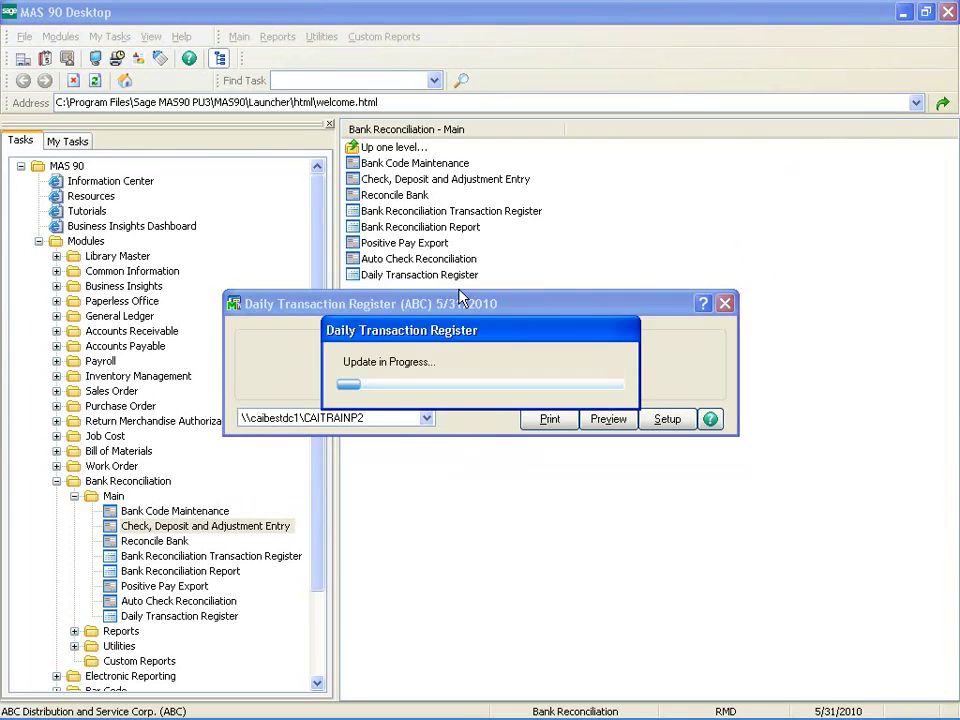
Reopen Check, Deposit and Adjustment Entry for bank A and select check 001732 in row 3.
{"action": "double_click", "coordinate": [115, 527]}
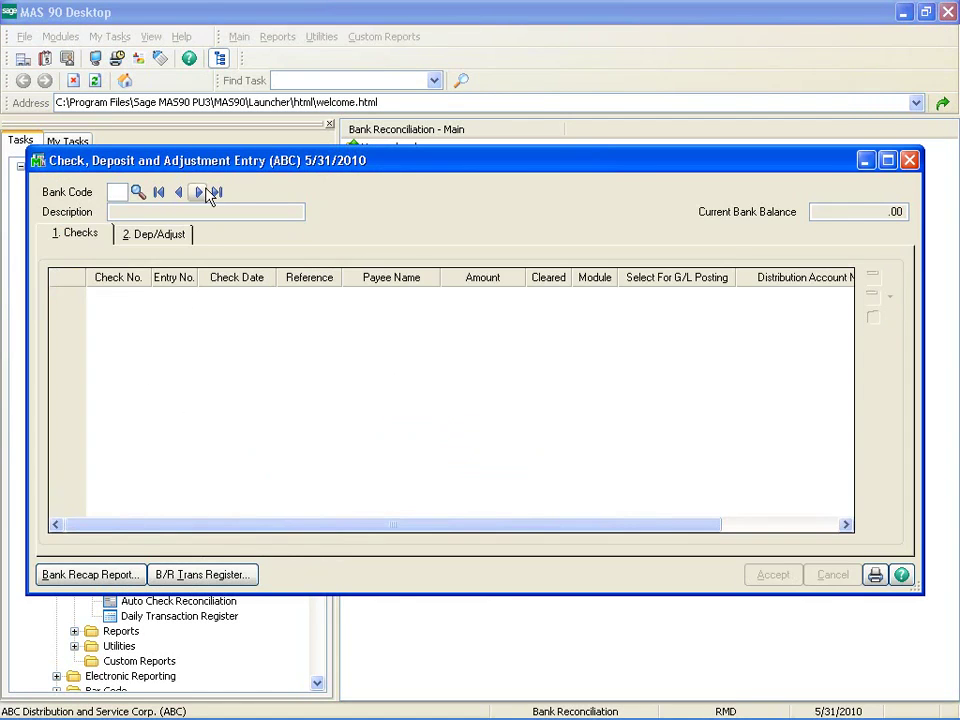
{"action": "left_click", "coordinate": [199, 192]}
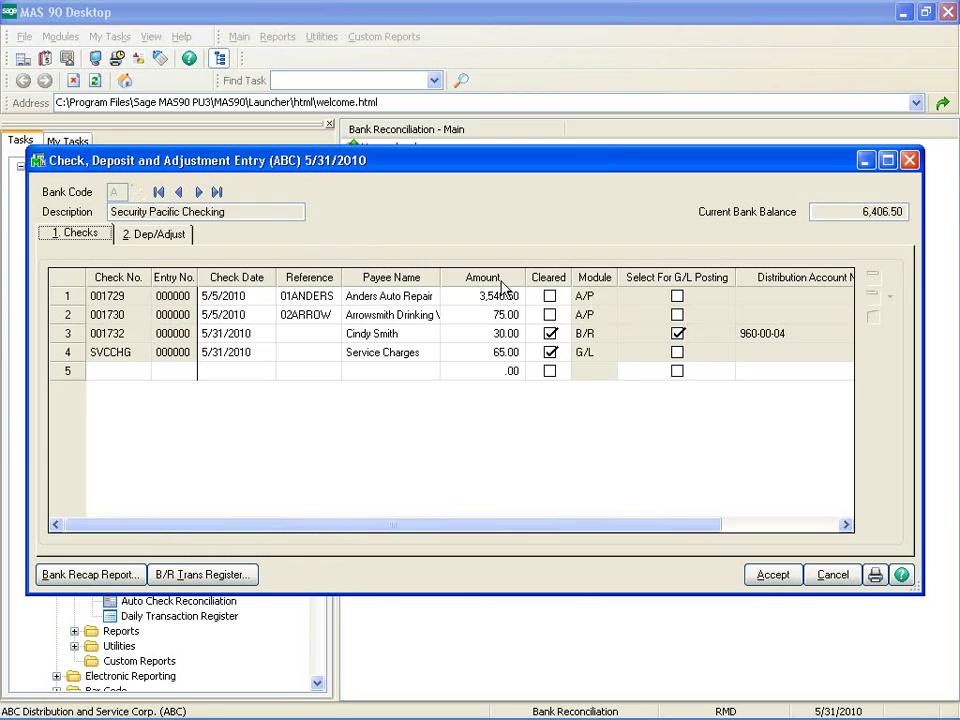
{"action": "left_click", "coordinate": [668, 336]}
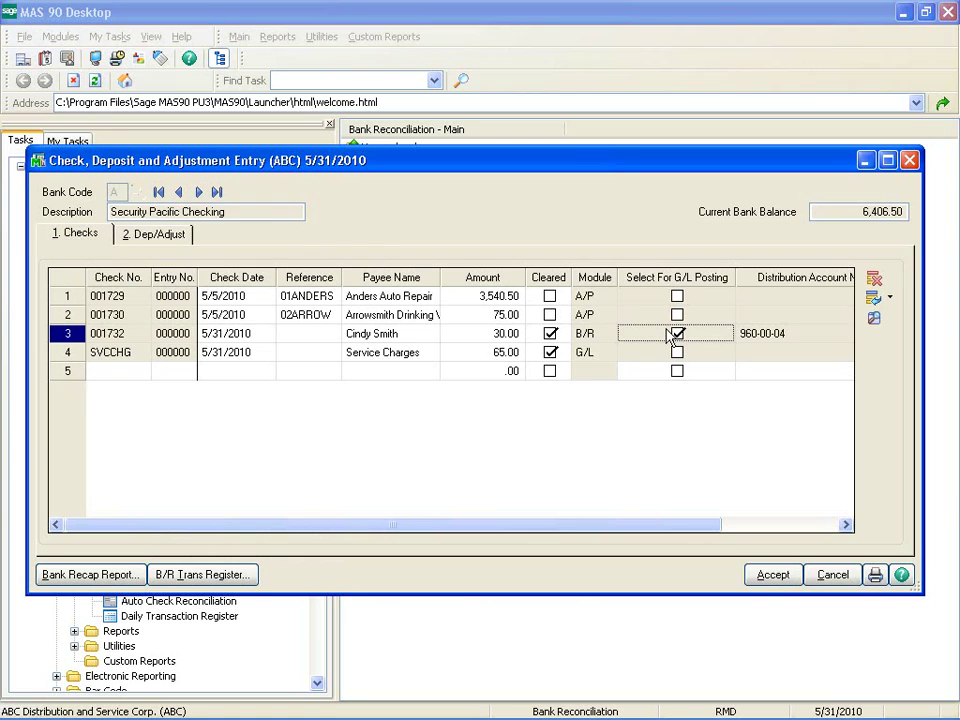